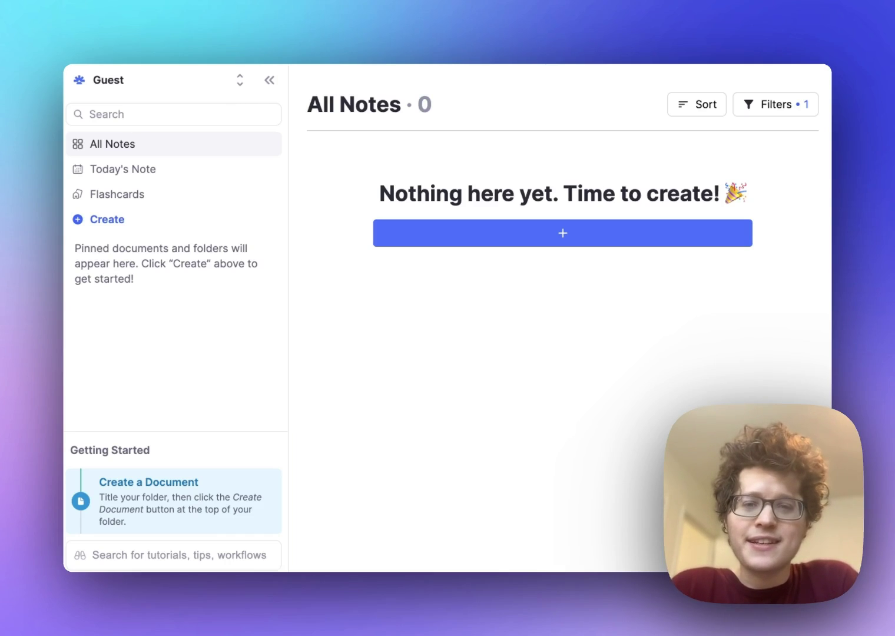
Create a new folder named 'Bio 101'
click(170, 222)
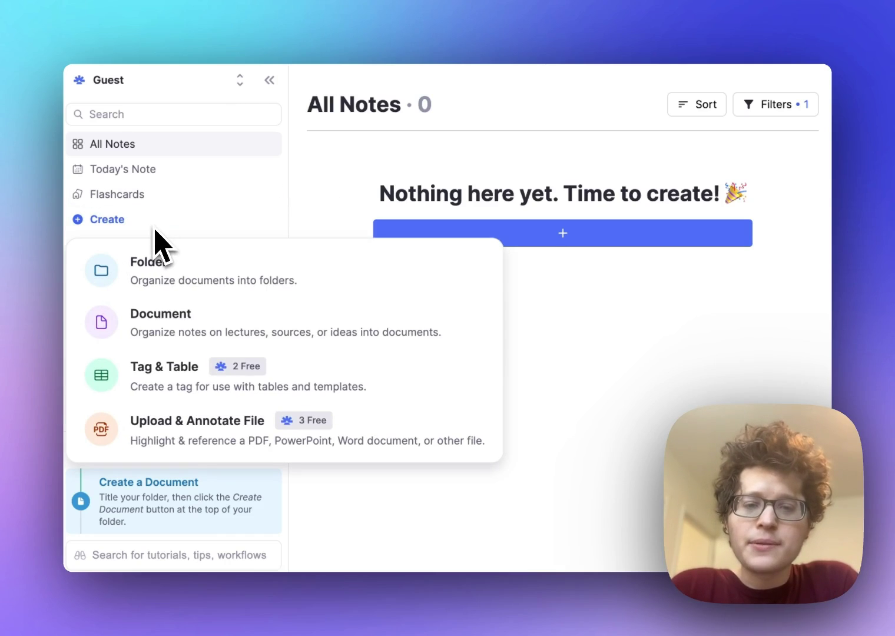
click(166, 272)
text(Bio 101)
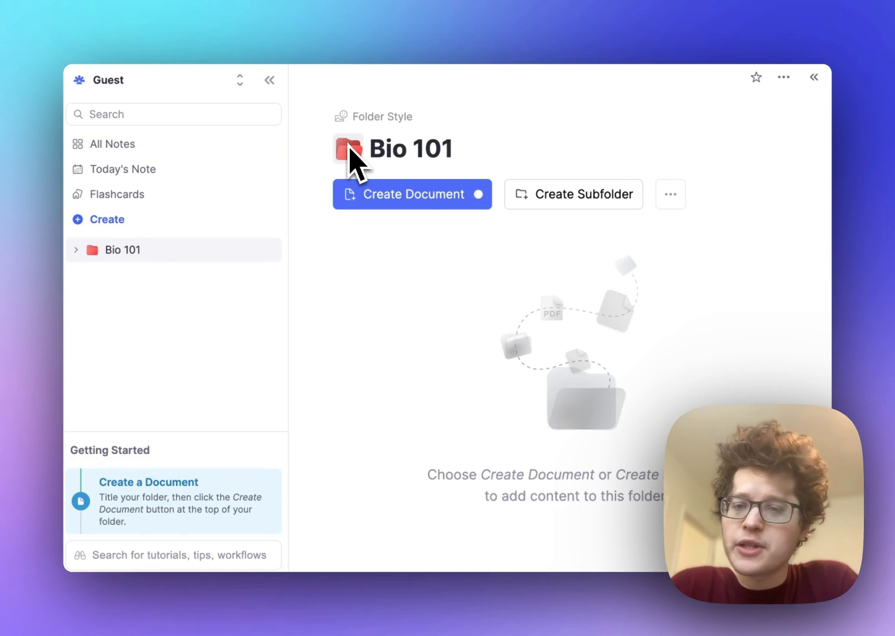
Add a 'Lecture 1' document in Bio 101 and start it as bullet notes
click(406, 198)
text(Lecture 1)
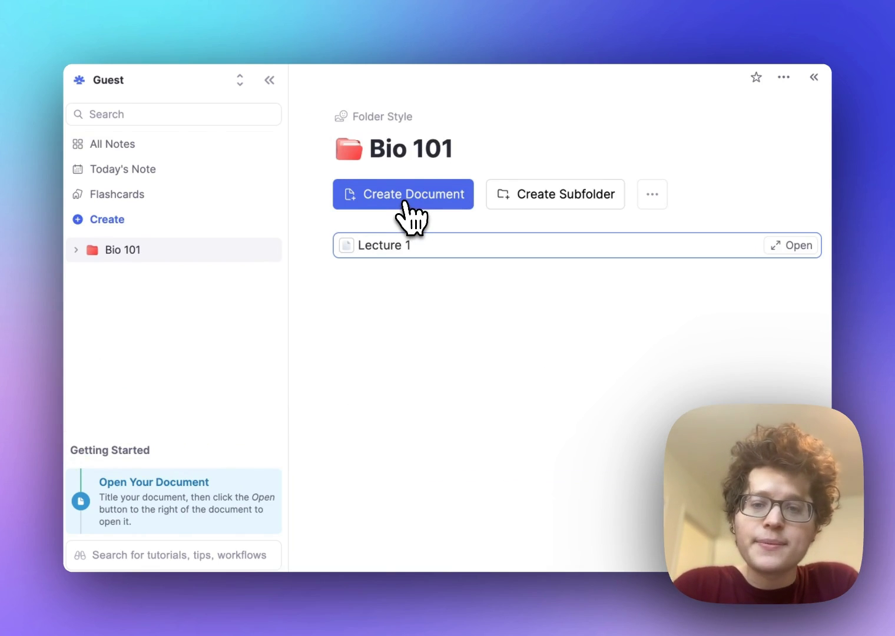
key(Return)
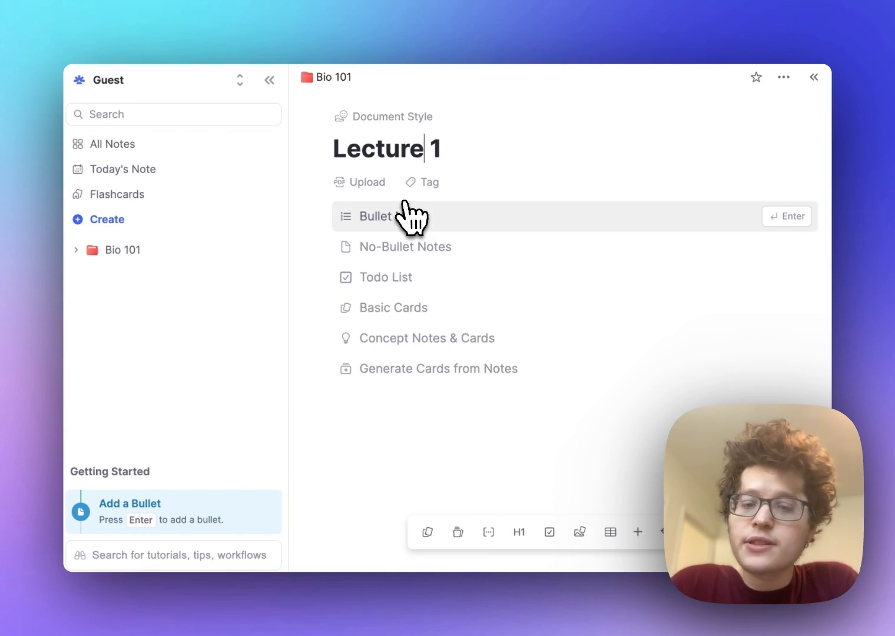
key(Return)
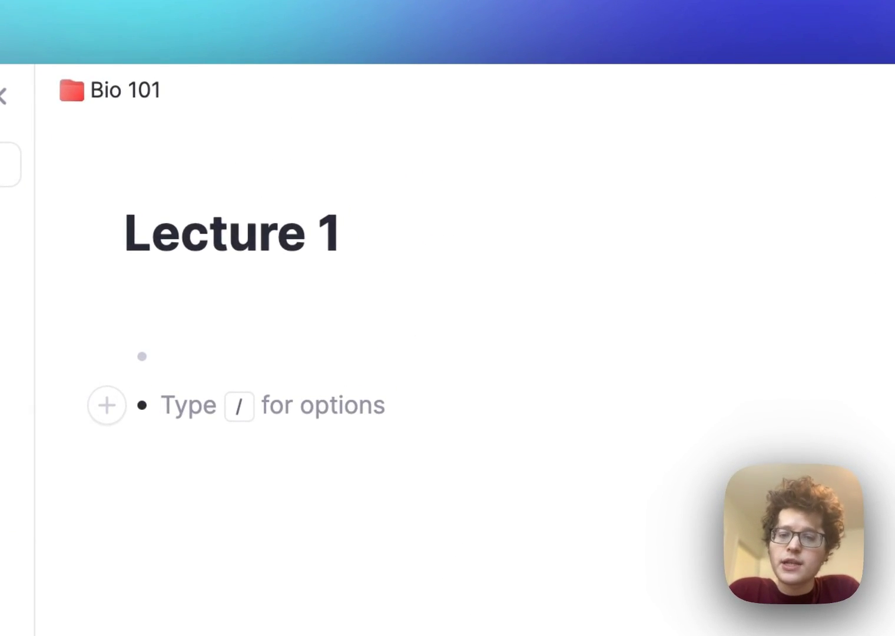
Write a 'Question => Answer' flashcard, preview it with the answer shown, and practice the one card
text(Question)
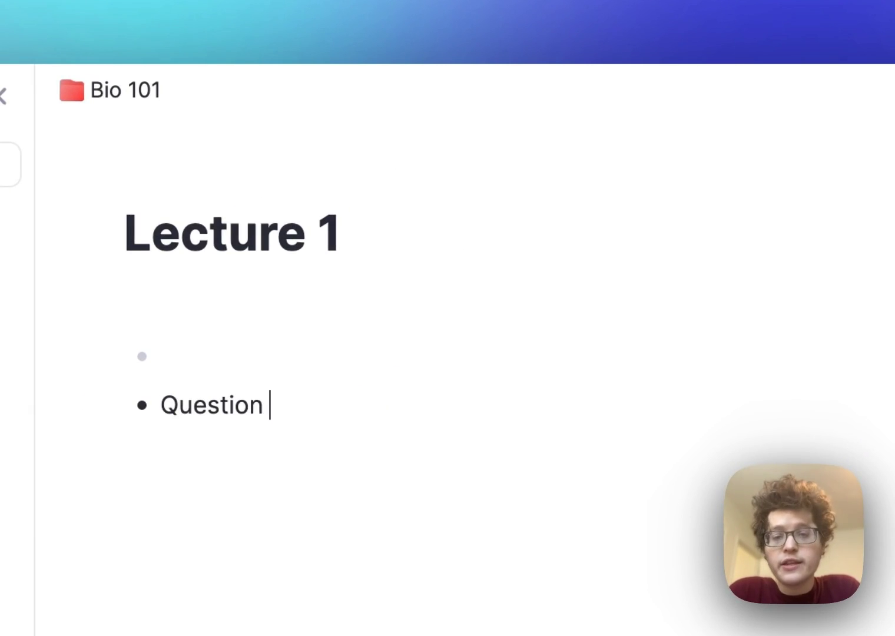
text( =>)
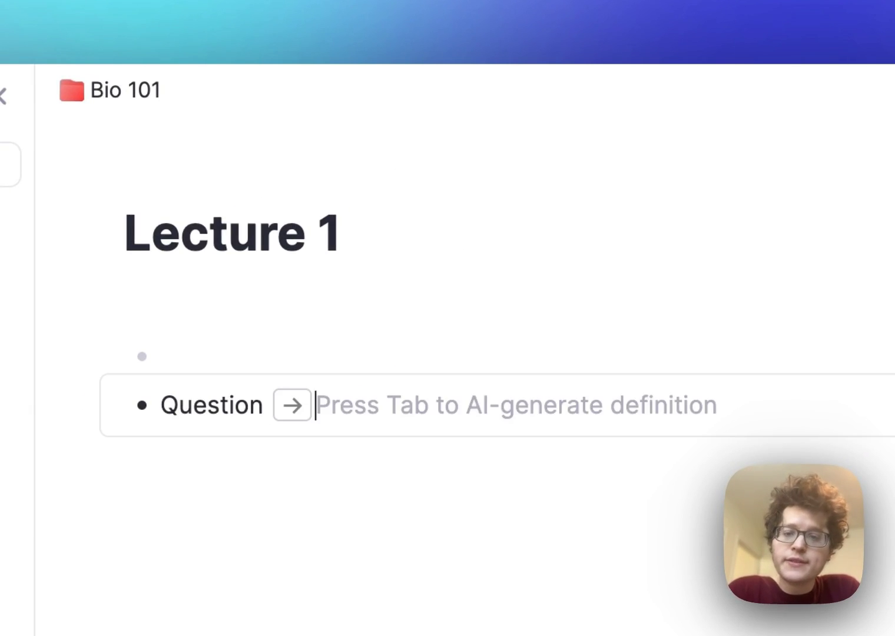
text(Answer)
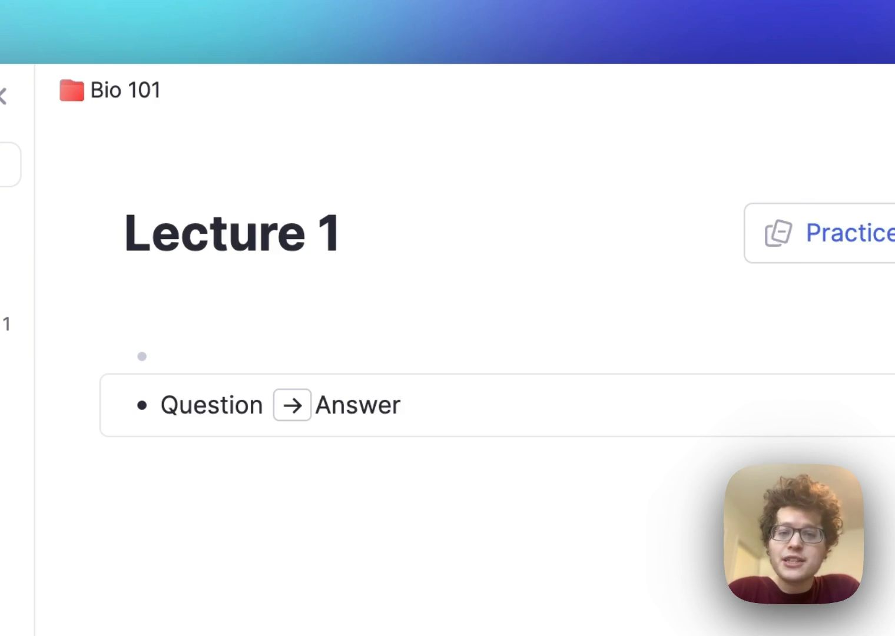
click(710, 250)
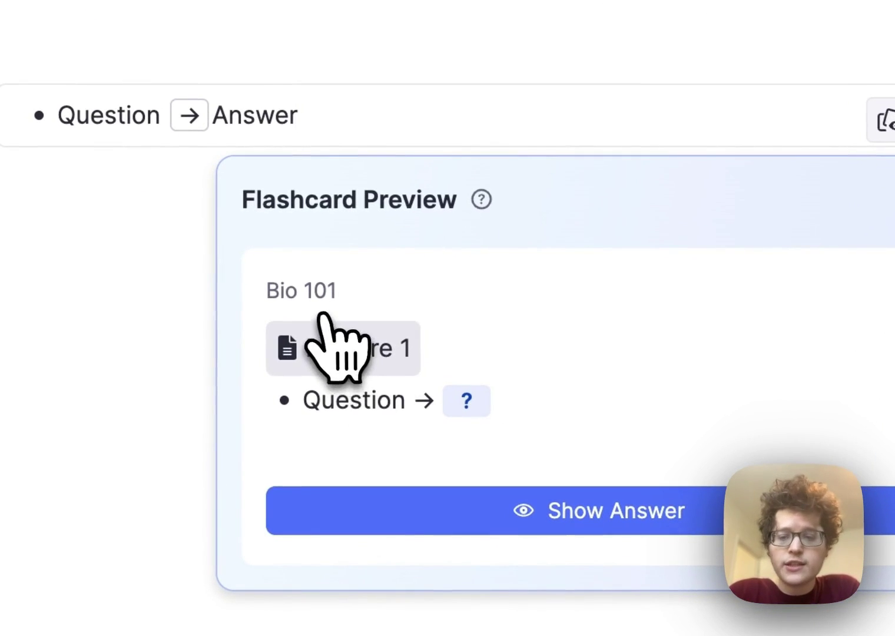
click(378, 500)
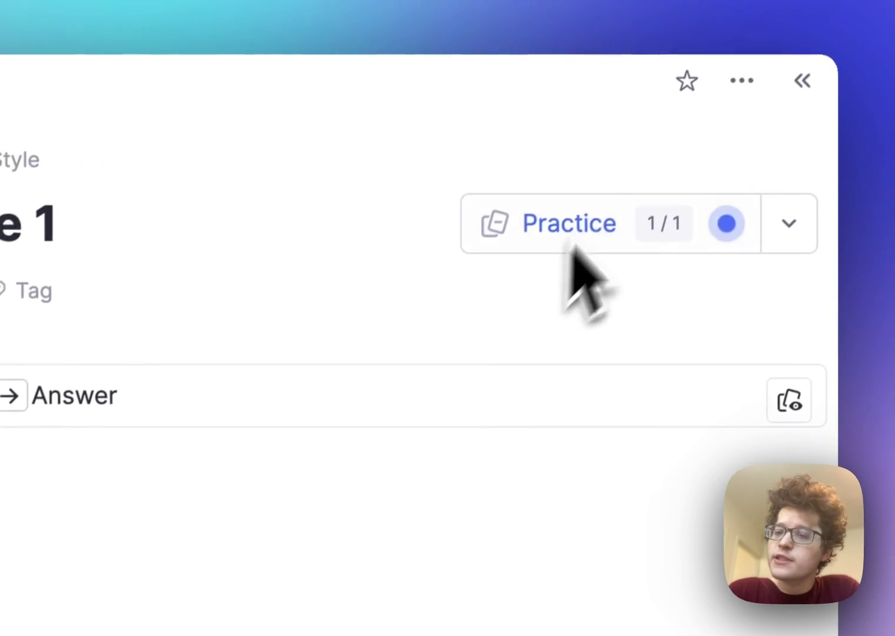
click(570, 140)
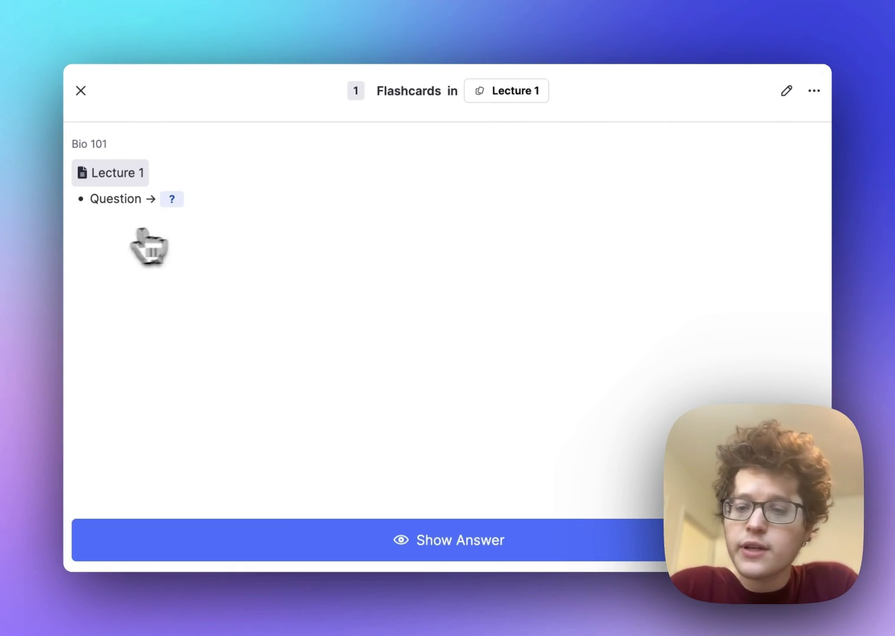
Reveal the practice card's answer, then close the flashcard session
click(403, 537)
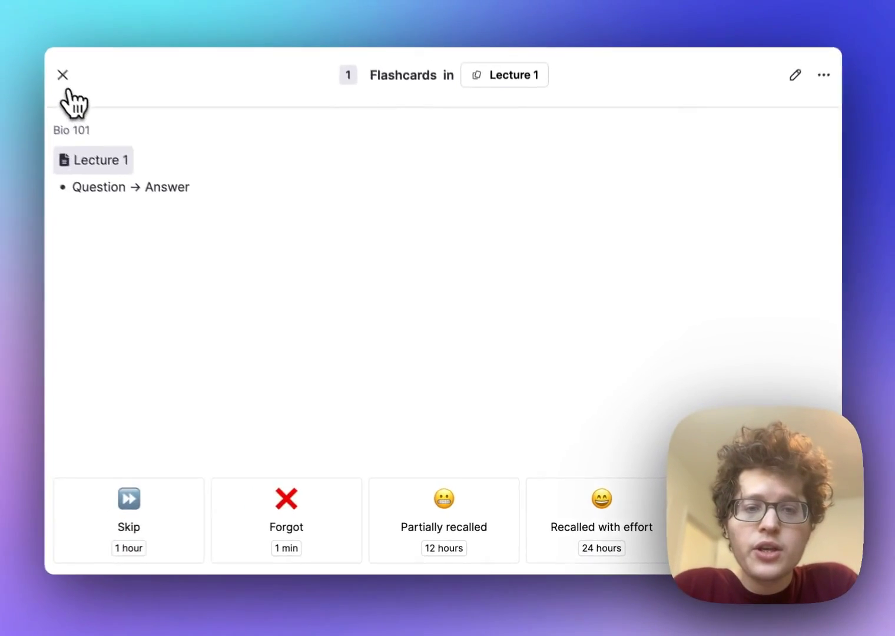
click(65, 81)
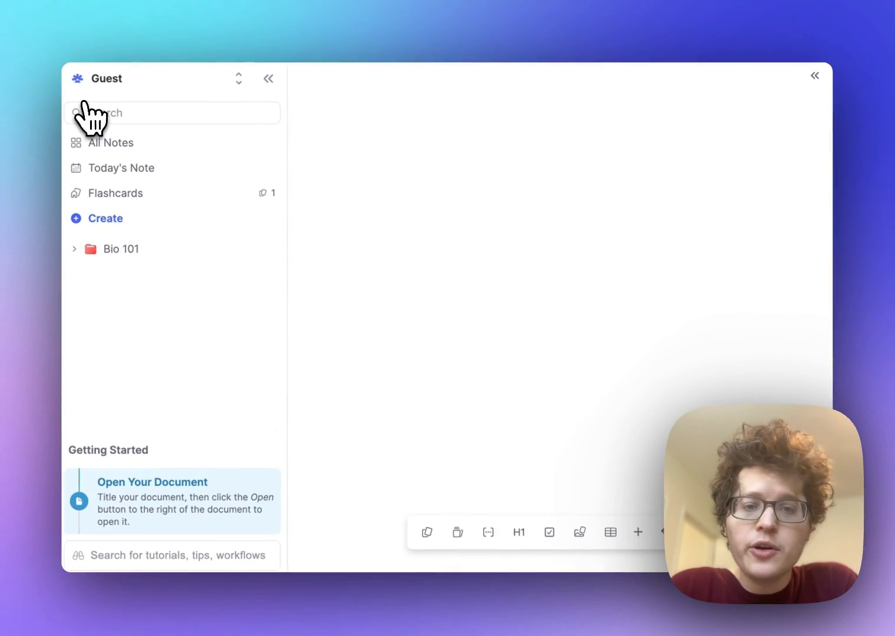
Check today's practice stats on Flashcards home and scroll down to the folders' due-cards table
click(122, 196)
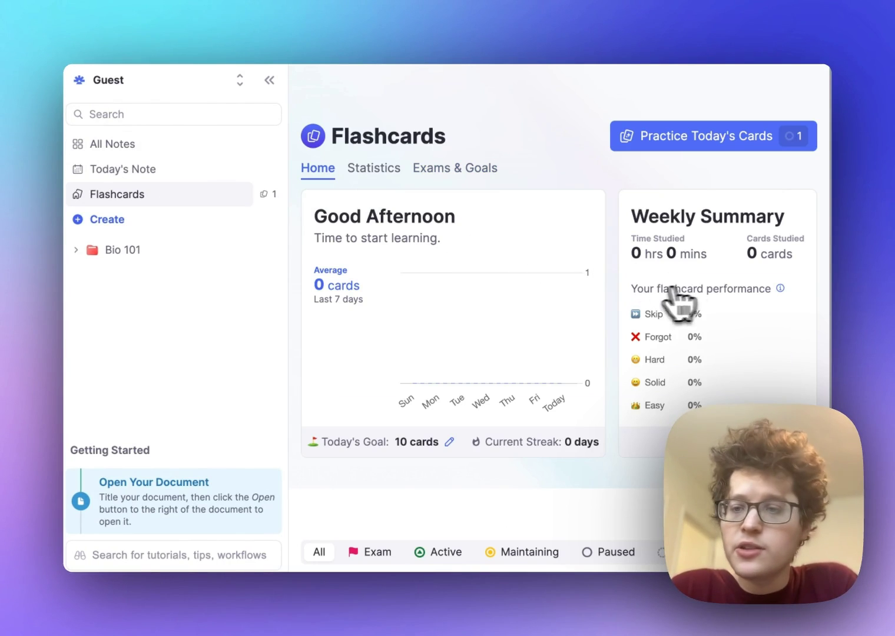
mouse_move(693, 142)
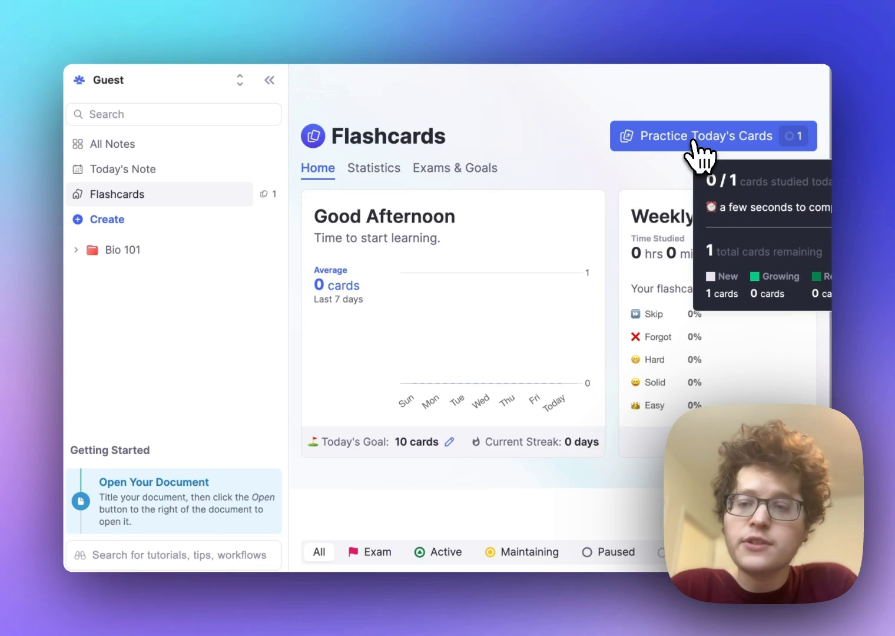
scroll(576, 137, down, 3)
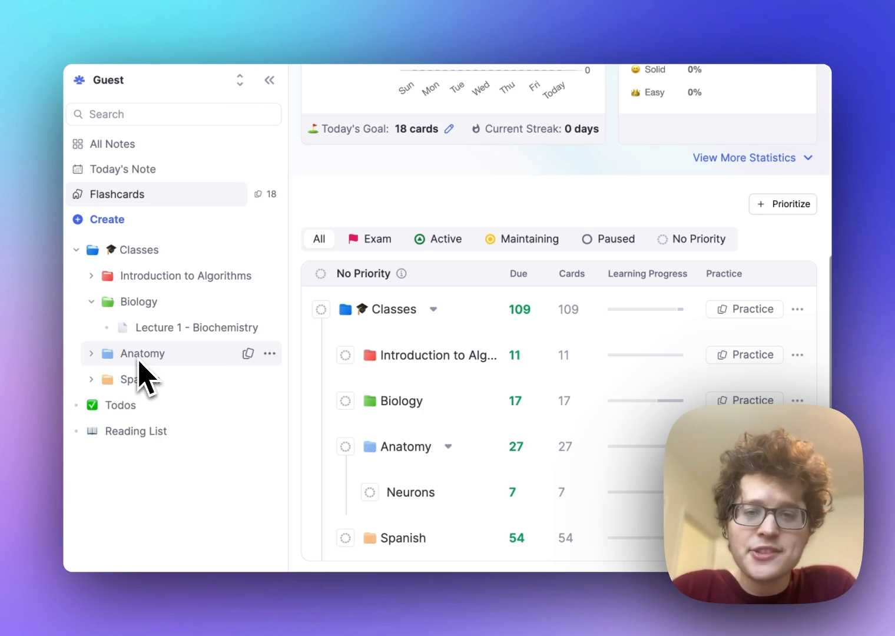
click(108, 116)
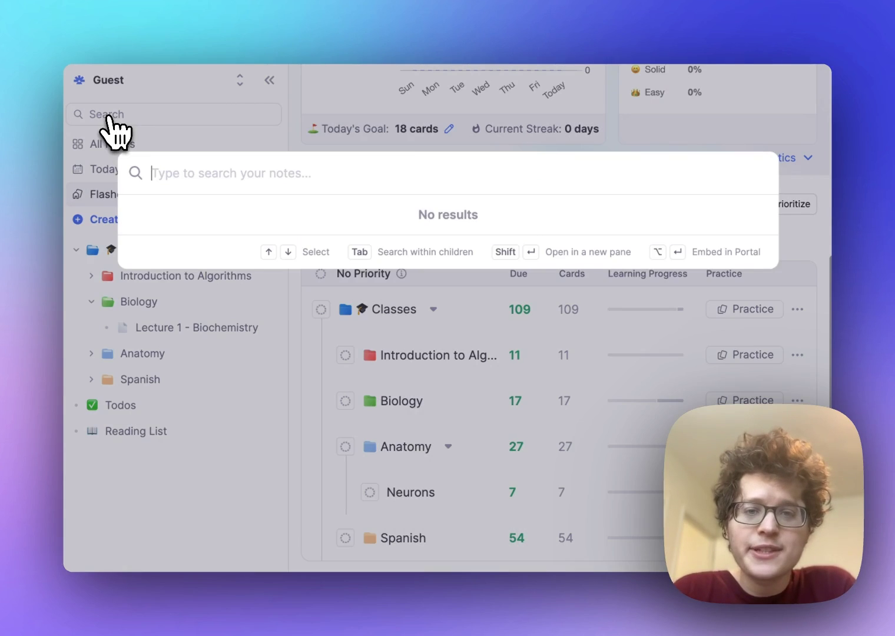
text(Dendrite)
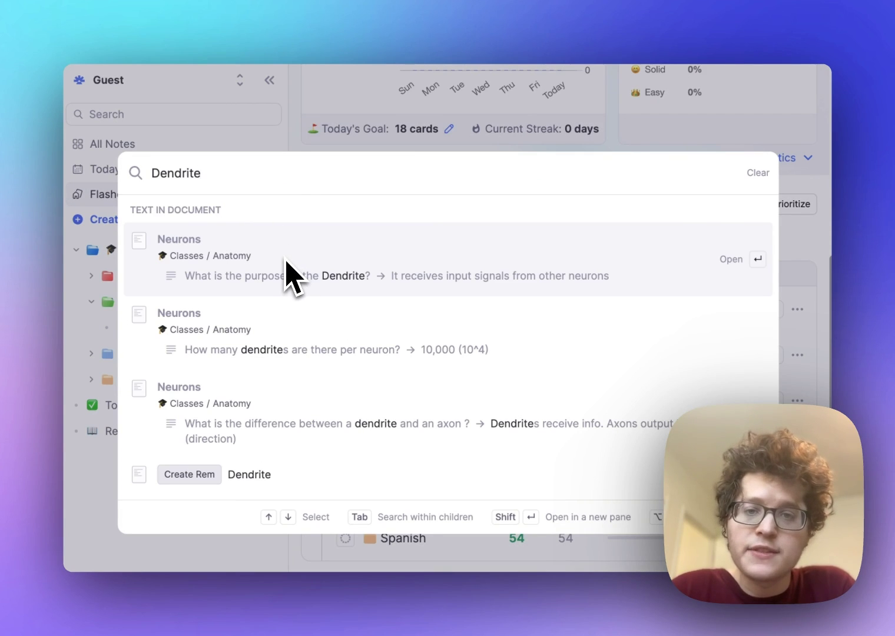
key(Escape)
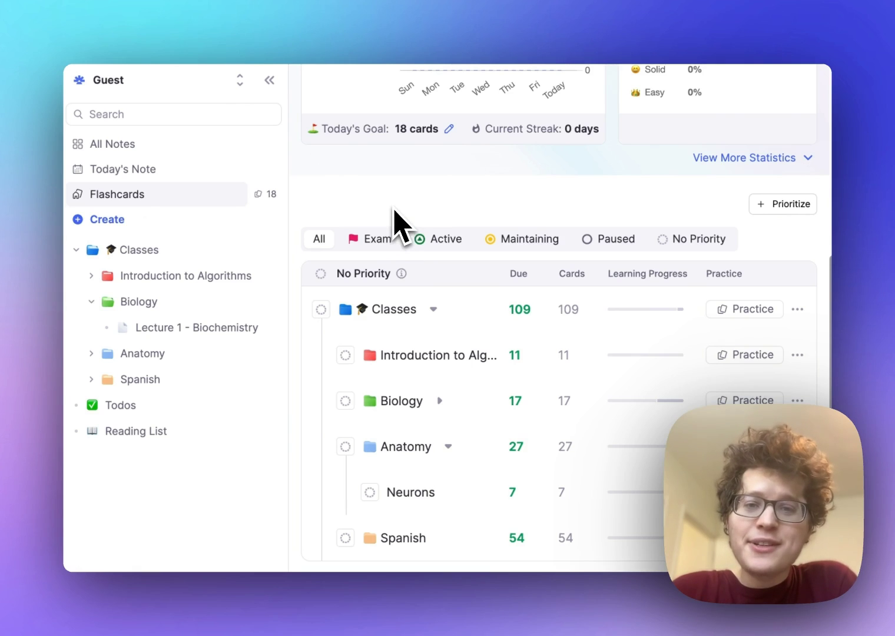
Create a 'Lecture 2' document in the Biology folder, skip the example note, and use bullet notes
click(178, 303)
click(438, 196)
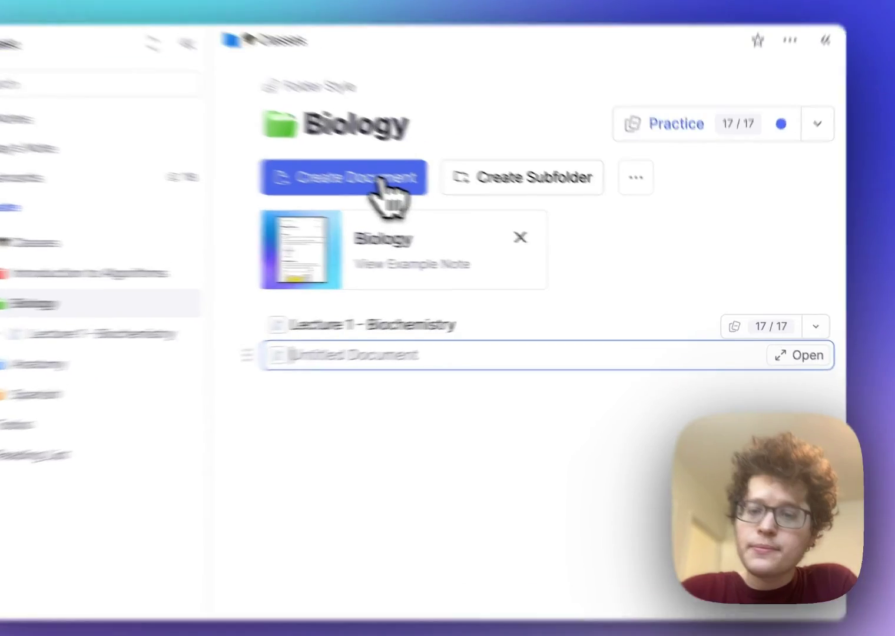
text(Lecture 2)
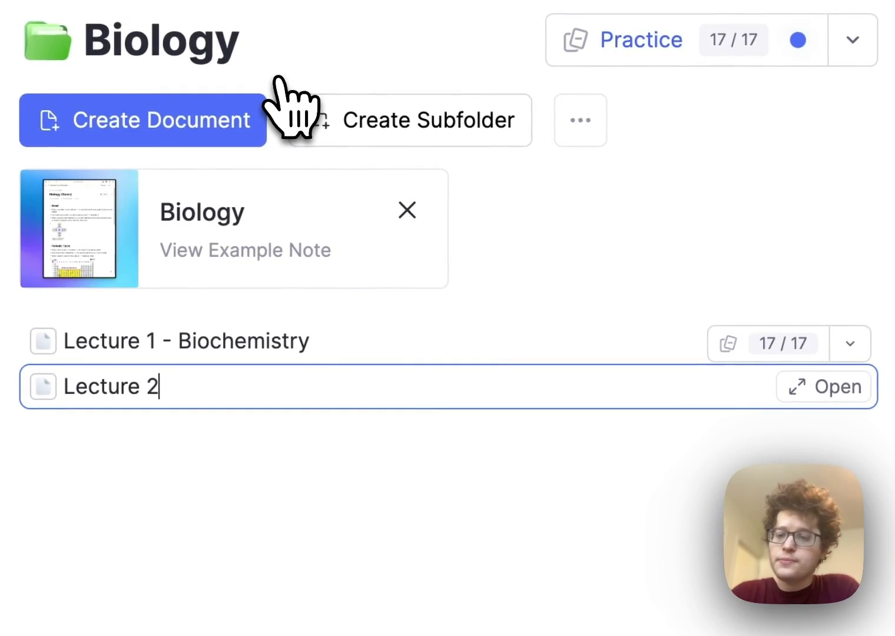
key(Return)
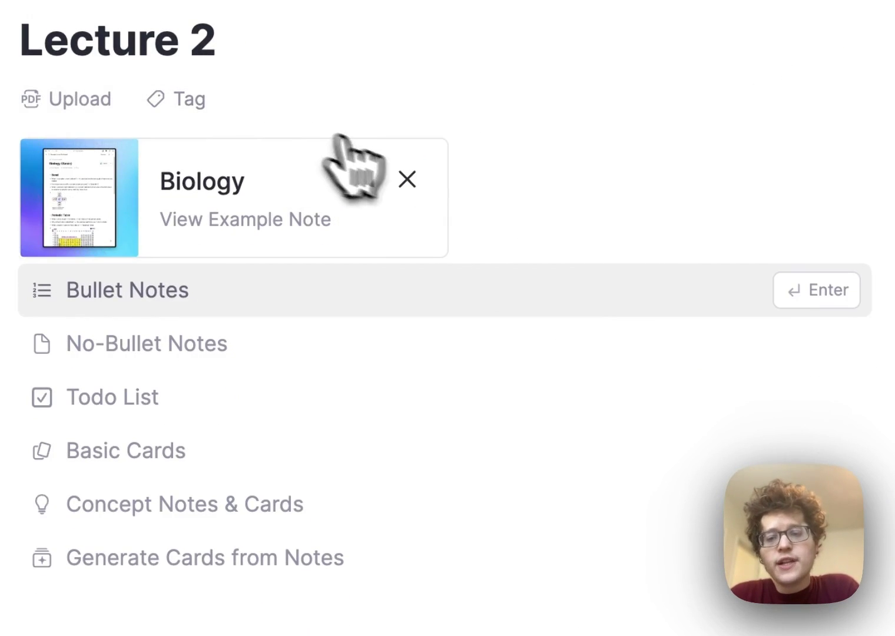
click(407, 178)
click(221, 155)
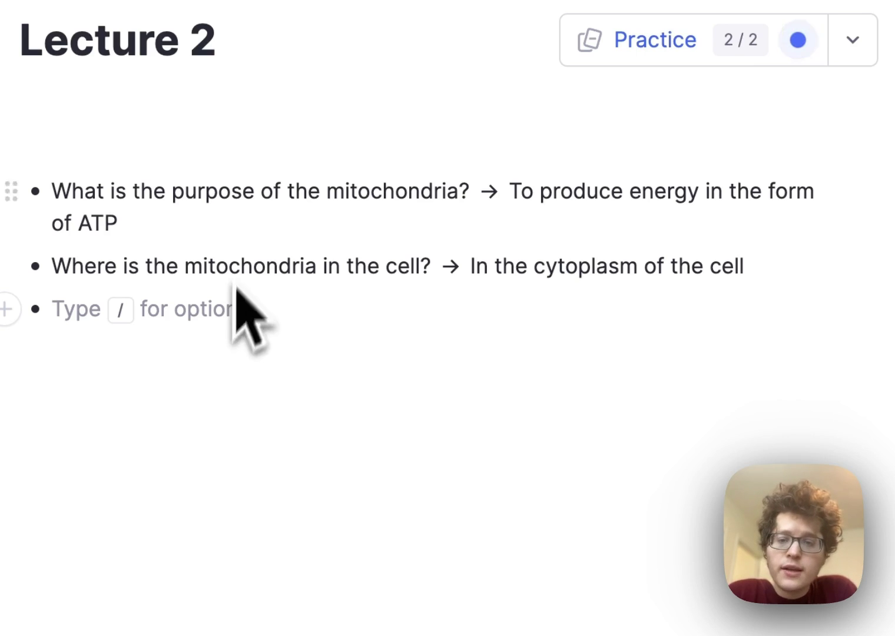
Add a 'Mitochondria' bullet at the top of Lecture 2
mouse_move(192, 132)
click(154, 144)
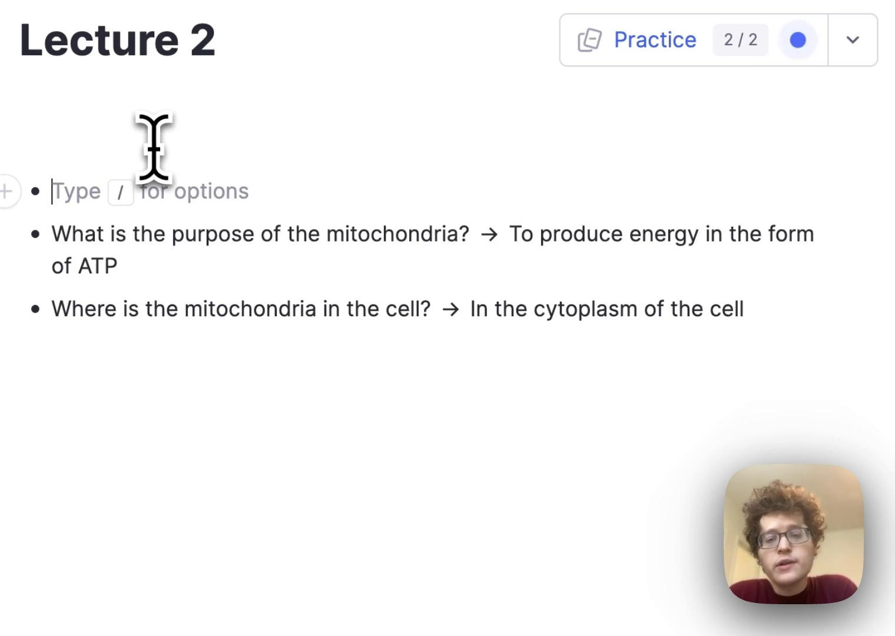
text(Mitochondria)
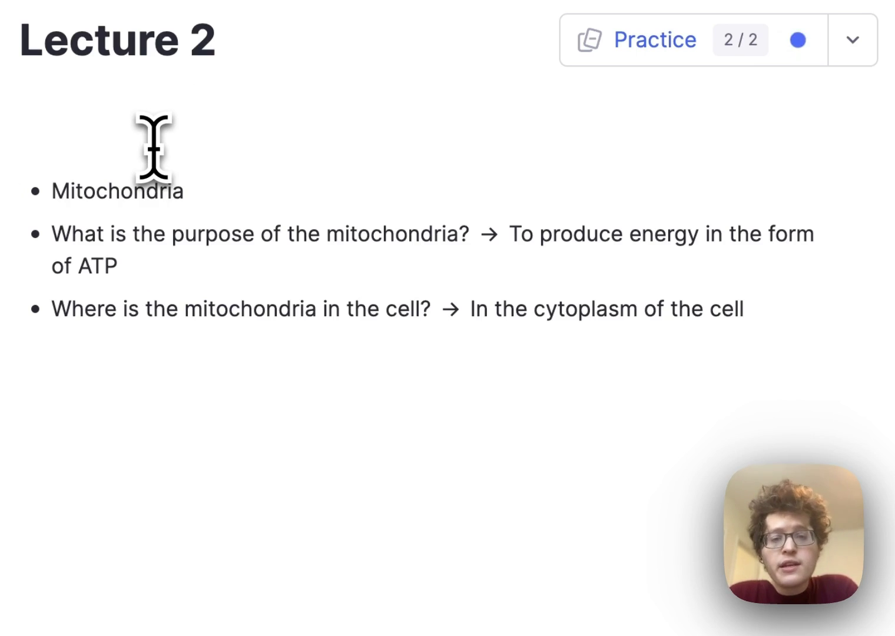
Indent the purpose and location questions under Mitochondria, then preview the purpose card
click(119, 233)
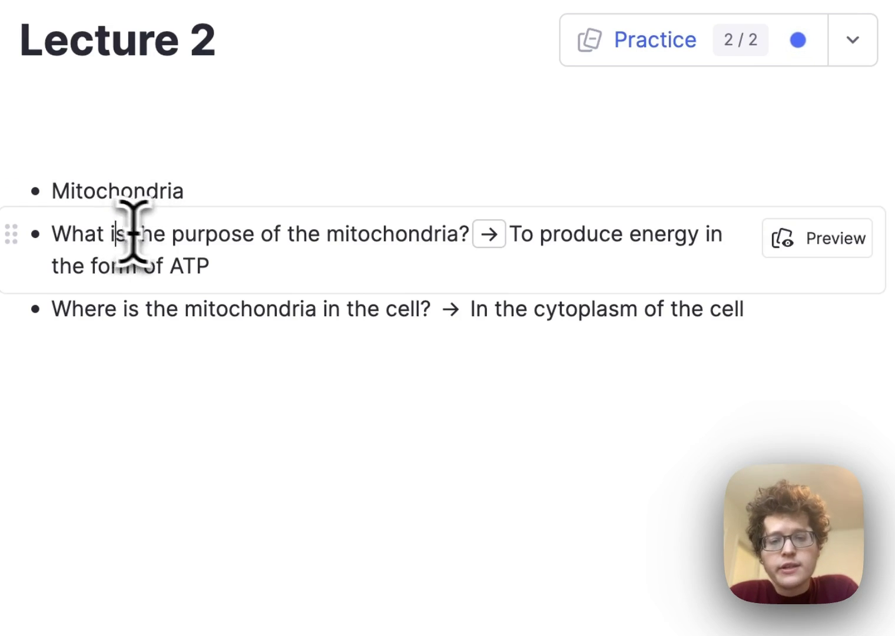
key(Tab)
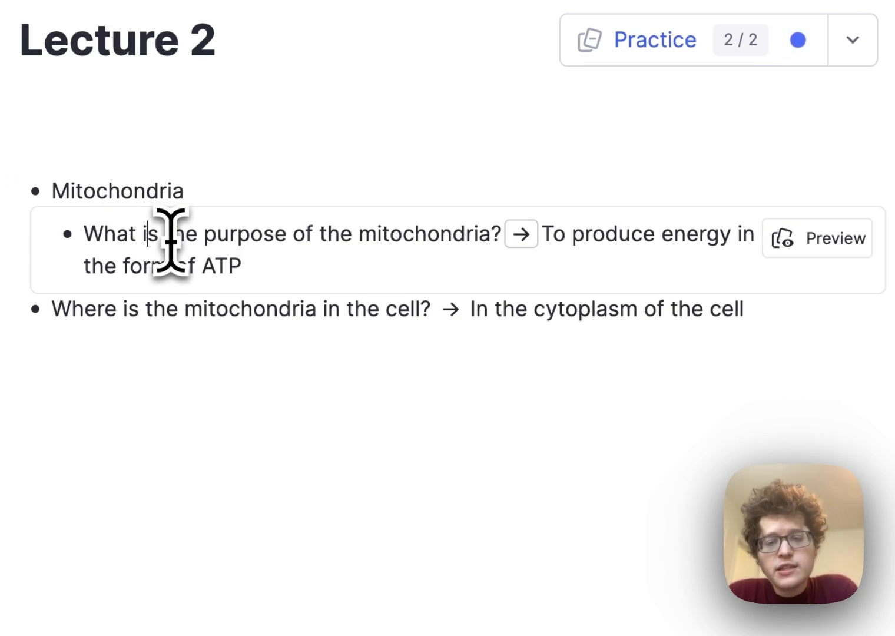
click(136, 308)
key(Tab)
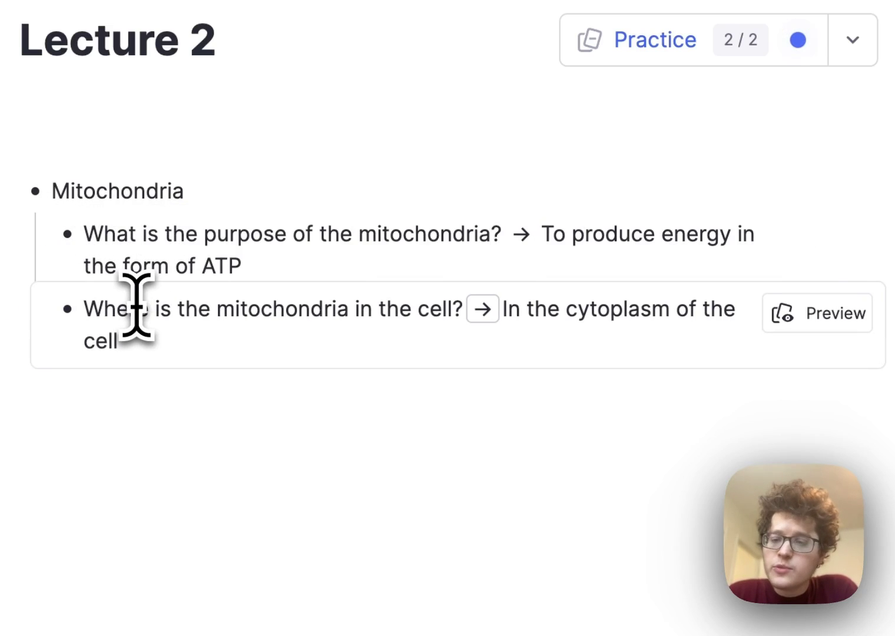
click(255, 261)
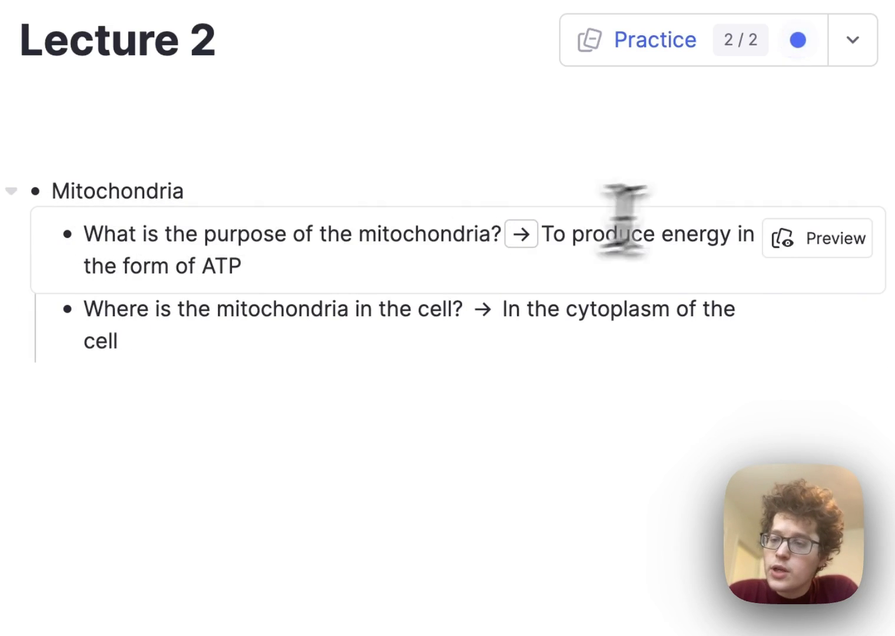
click(785, 238)
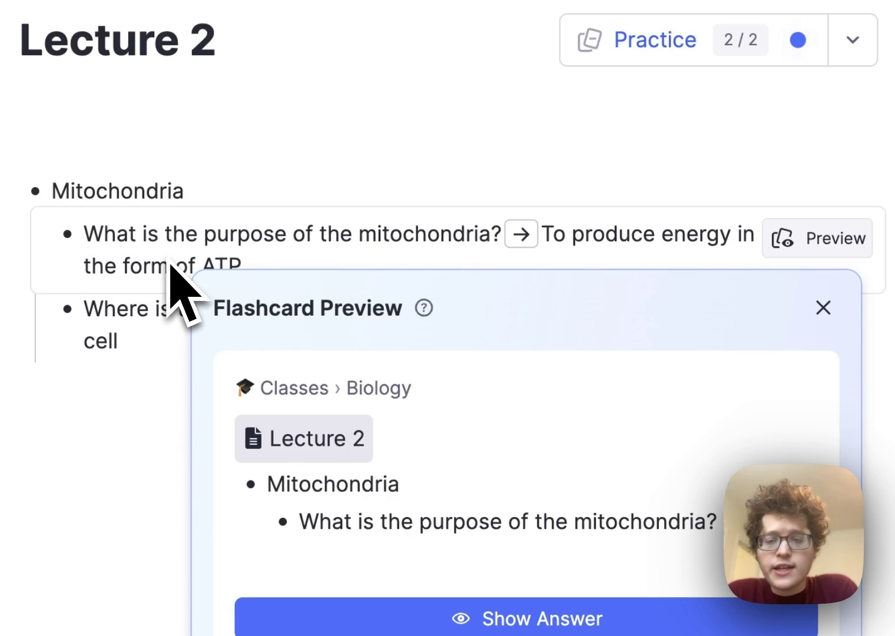
Trim the first question down to 'purpose?'
double_click(122, 241)
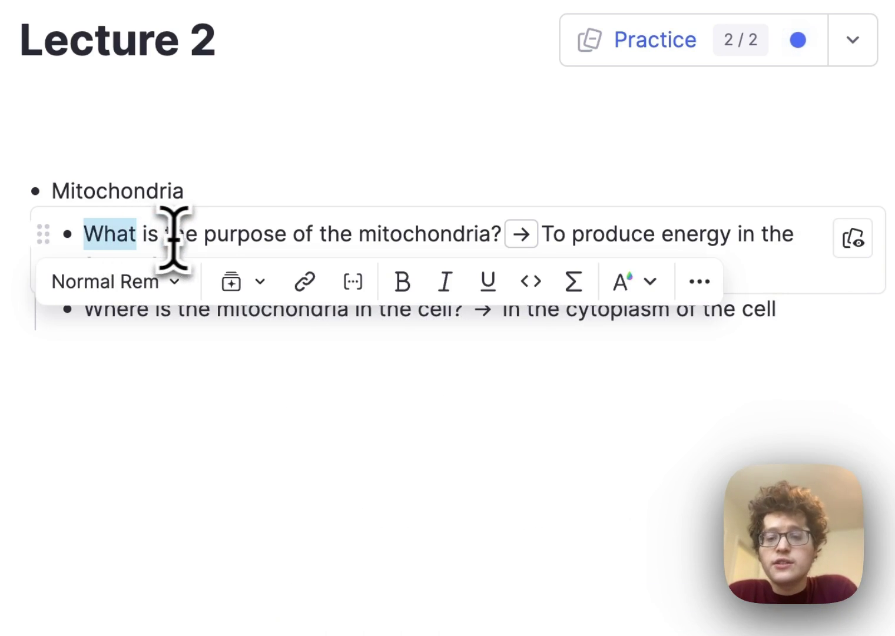
shift+click(194, 234)
key(BackSpace)
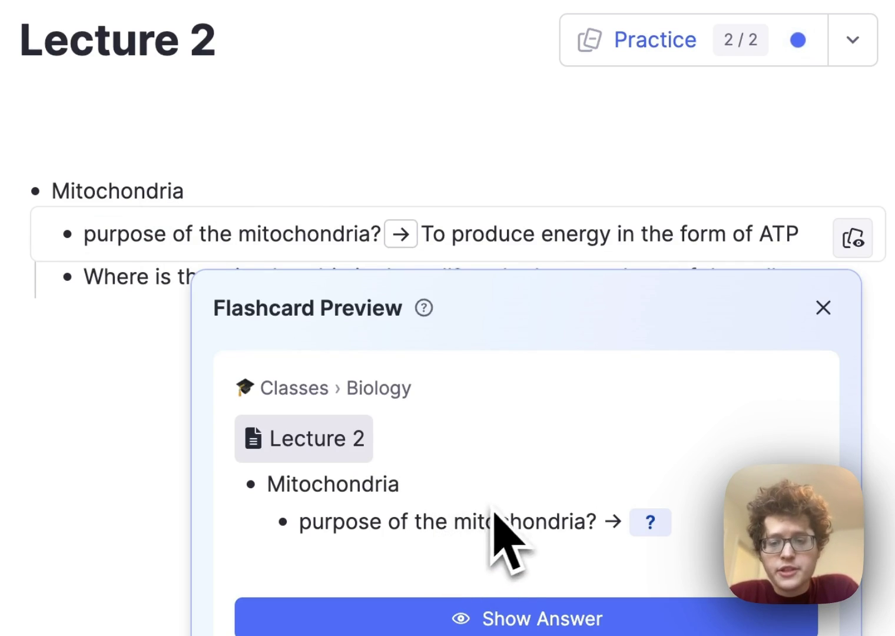
shift+click(333, 234)
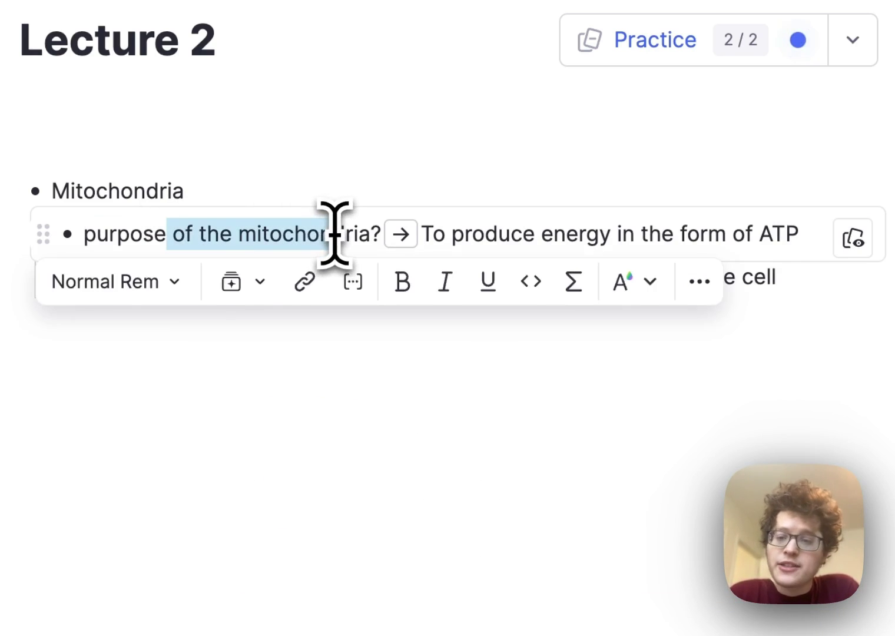
key(BackSpace)
Replace the second question's wording with 'location'
double_click(96, 276)
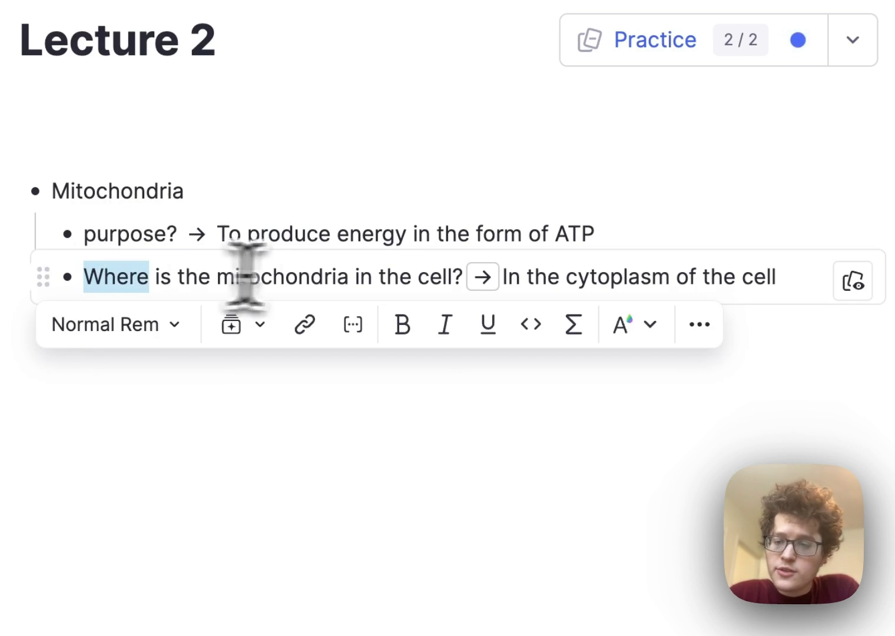
drag(245, 276, 421, 275)
text(location)
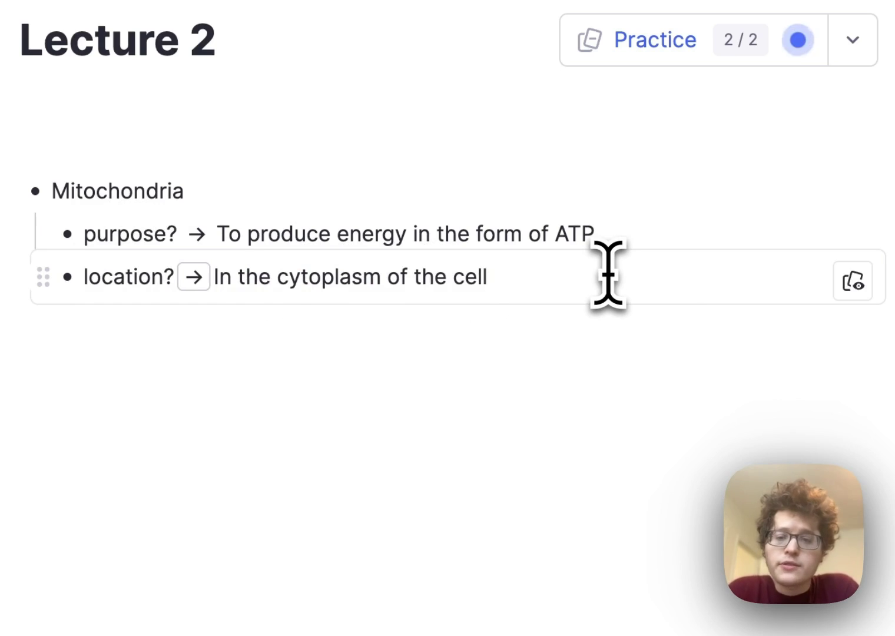
Add 'size?' and 'do they have their own DNA?' cards, then an inline-code 'Question == Answer' line
key(Return)
text(size?)
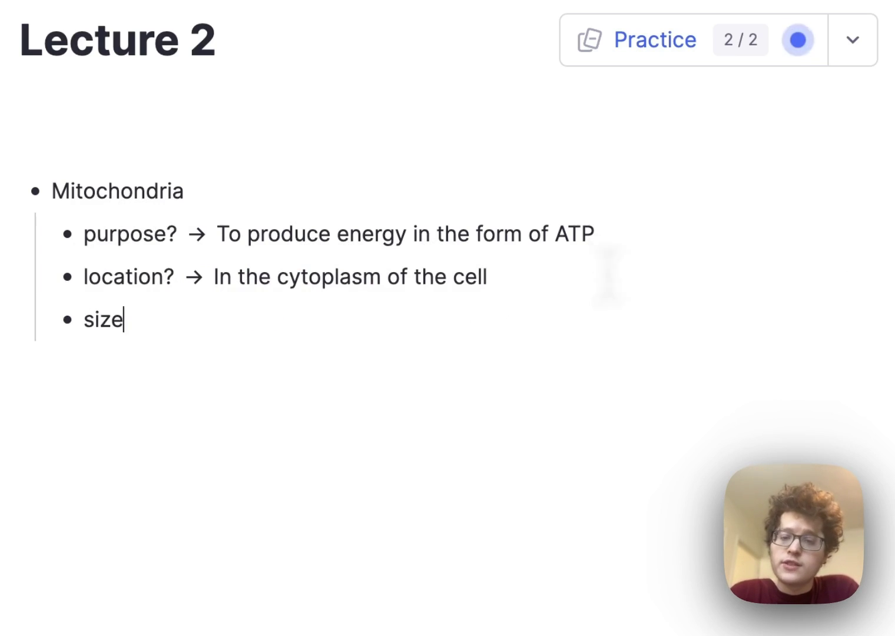
key(Return)
text(do they have their o)
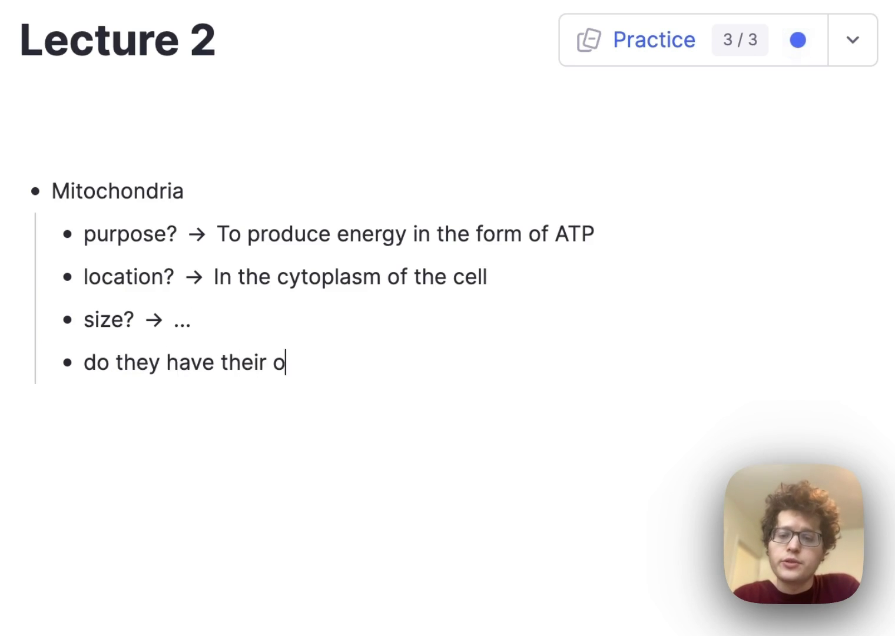
text(wn DNA?>>..)
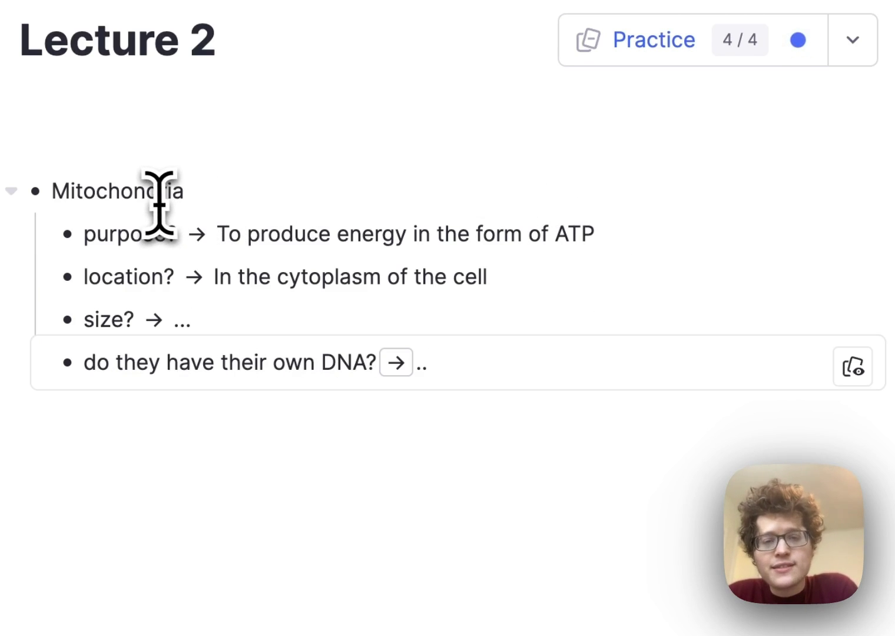
key(Return)
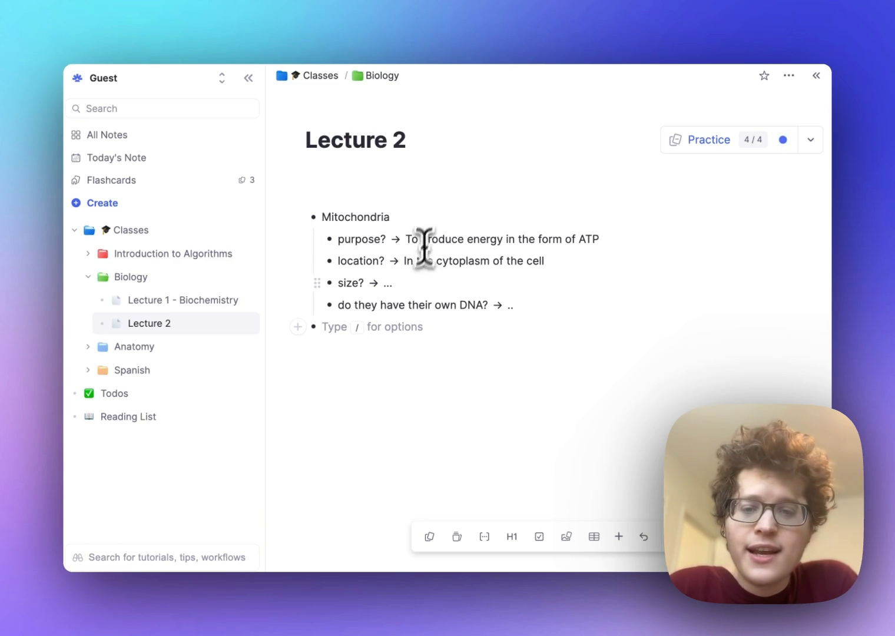
text(`Question == )
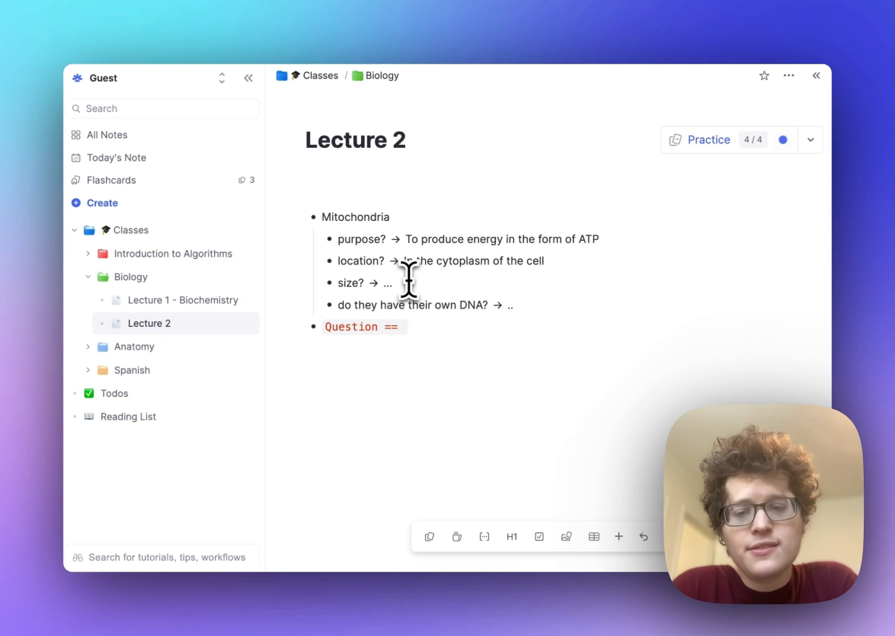
text(Answer)
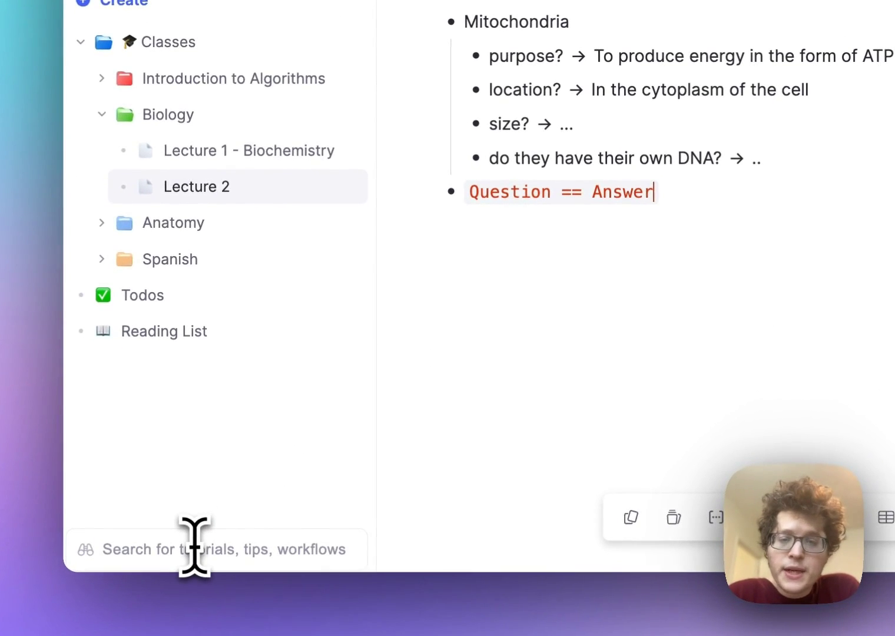
Open the 'Create A Folder' Getting Started tutorial from the tutorials search box
click(194, 548)
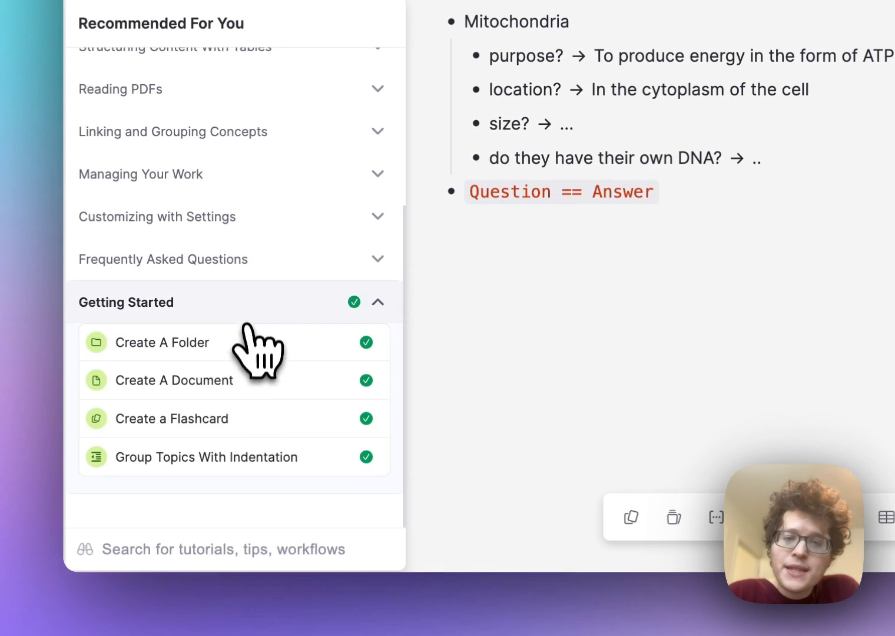
click(223, 346)
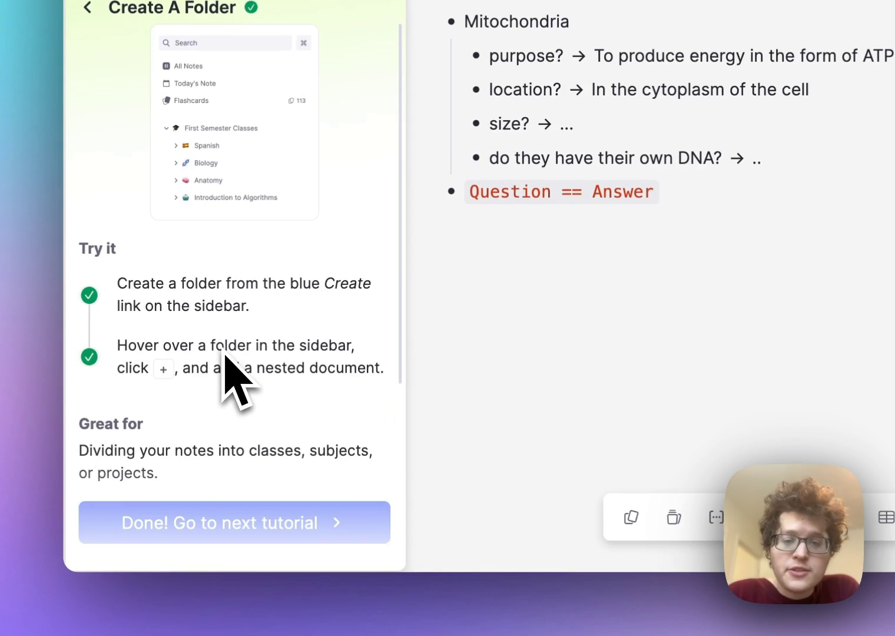